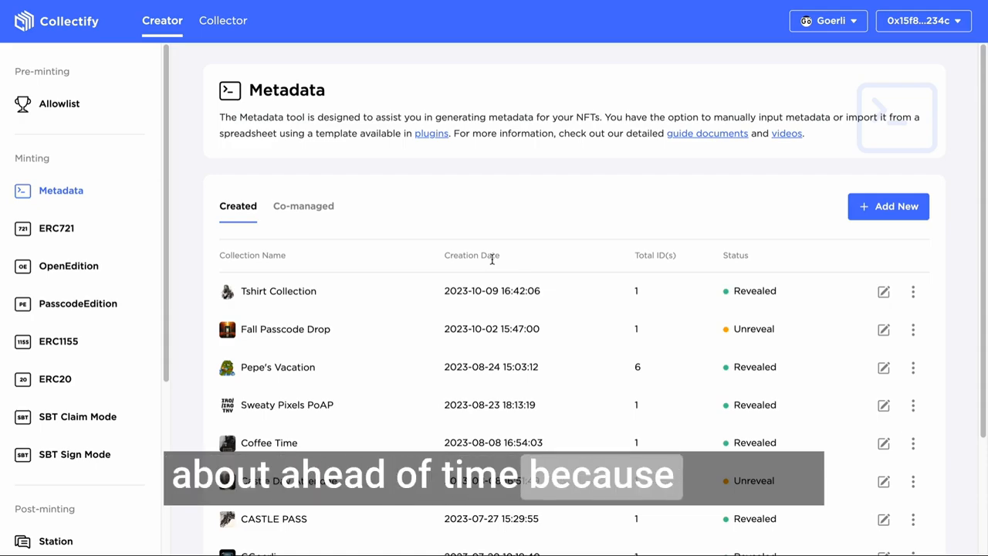
# Start adding a new metadata collection from the list of created collections.
pyautogui.scroll(-2, 117, 220)
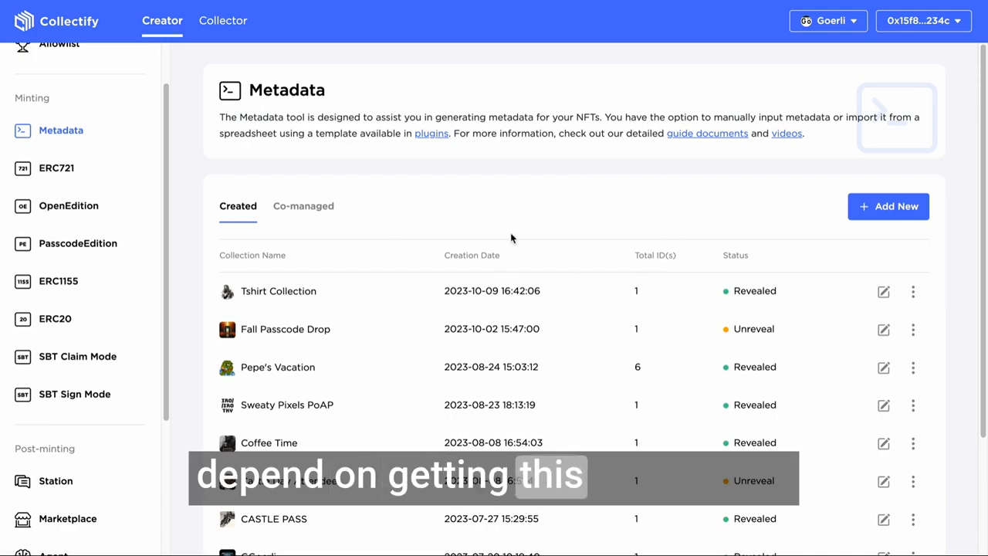
pyautogui.scroll(-1, 531, 435)
pyautogui.scroll(1, 538, 431)
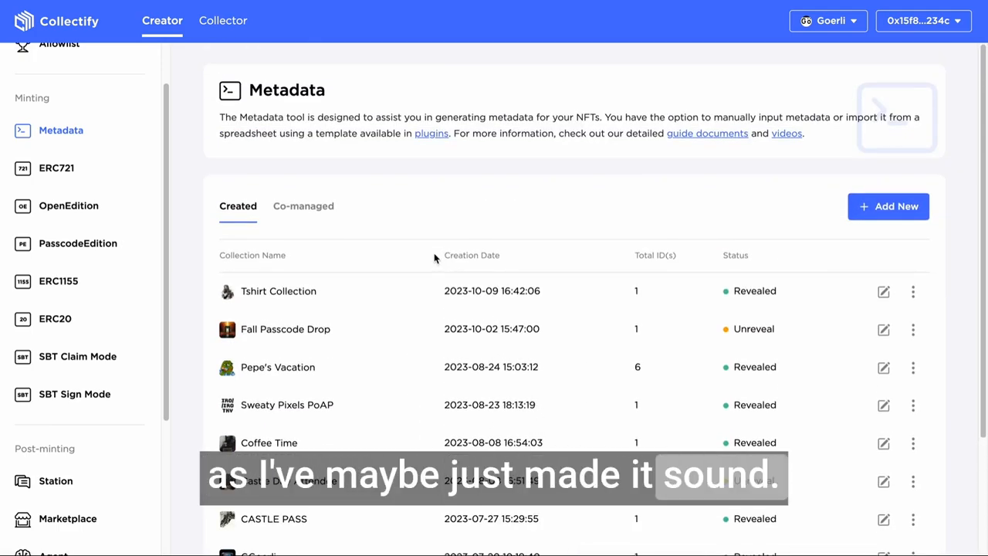
pyautogui.scroll(-2, 455, 283)
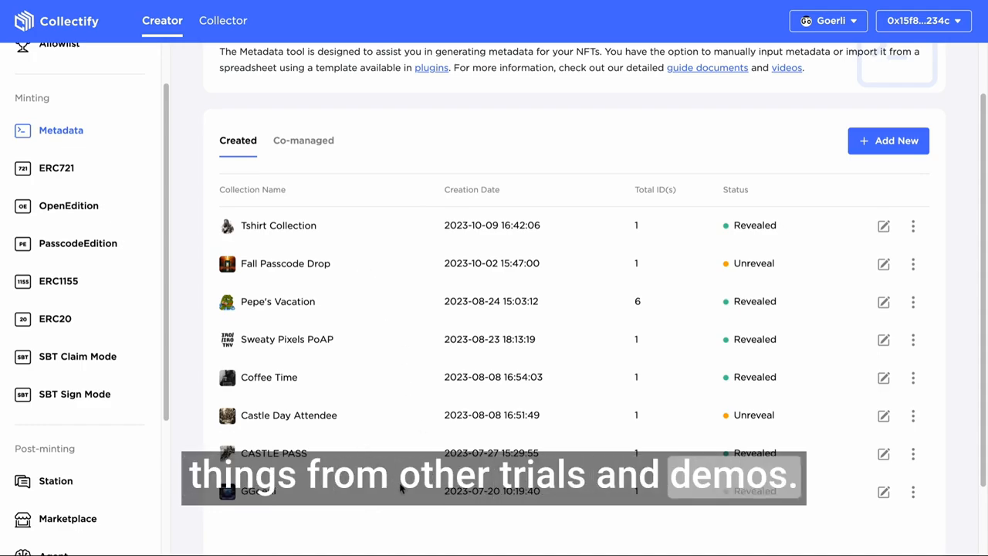
pyautogui.scroll(1, 485, 370)
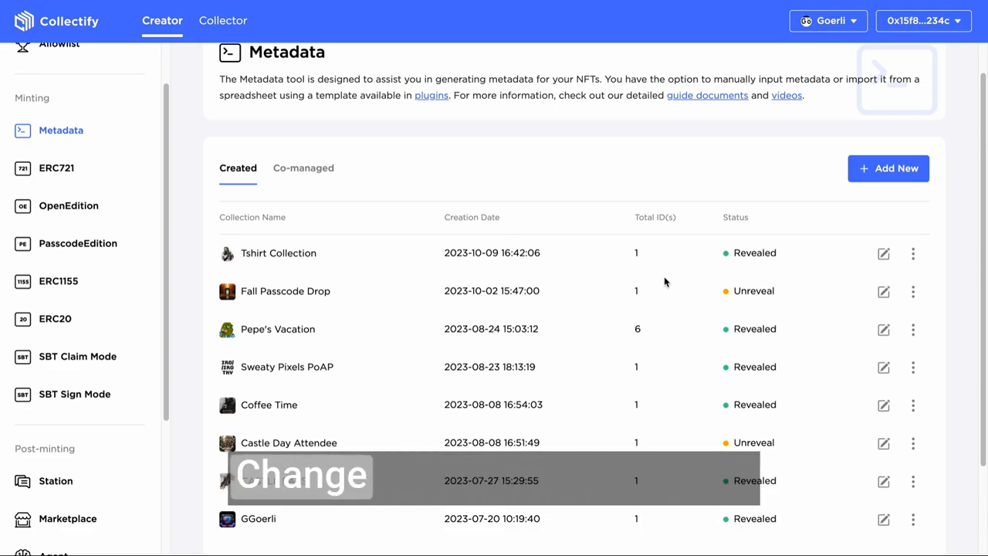
pyautogui.click(879, 172)
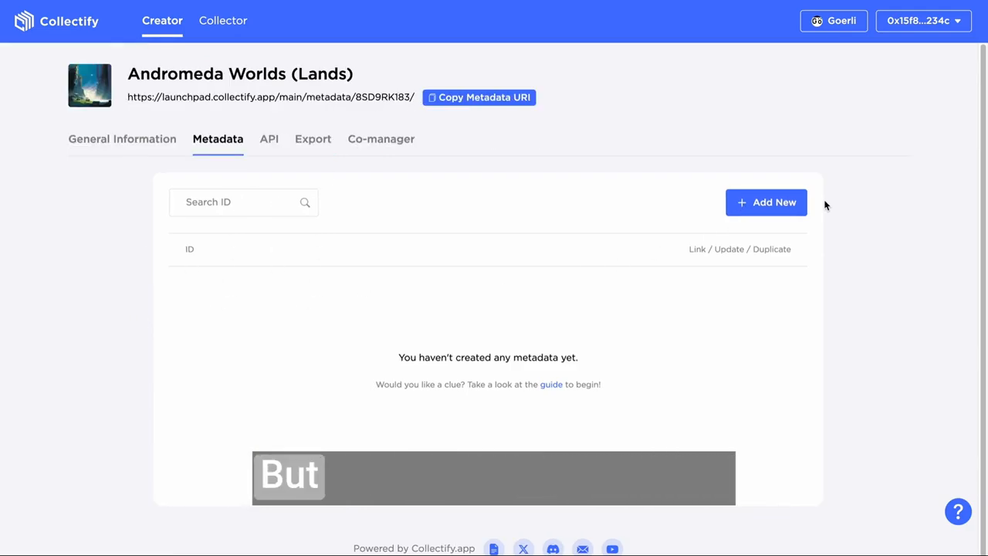
# Start a new metadata entry in the Andromeda Worlds (Lands) collection and try out the PFP and Pass templates.
pyautogui.click(789, 202)
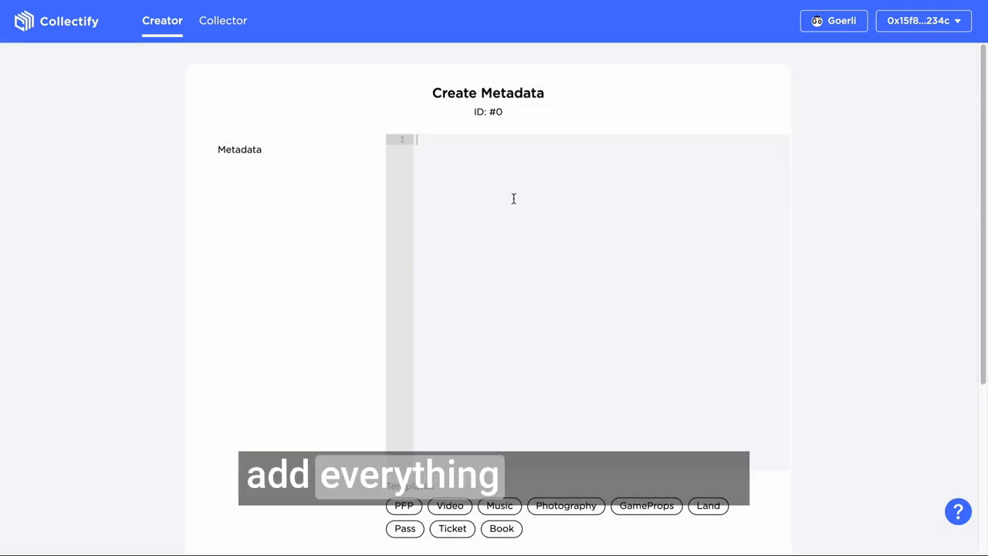
pyautogui.scroll(-1, 509, 254)
pyautogui.scroll(1, 638, 386)
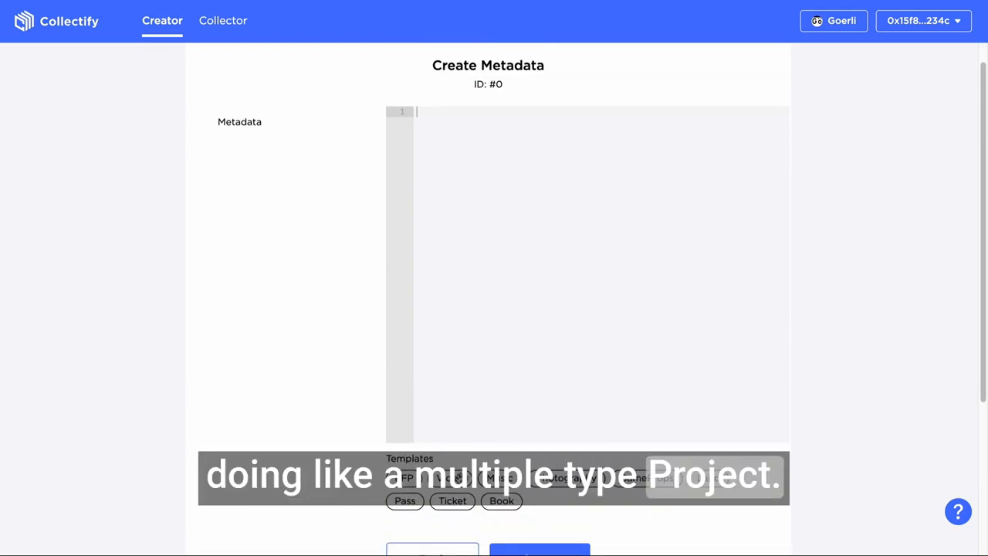
pyautogui.click(417, 480)
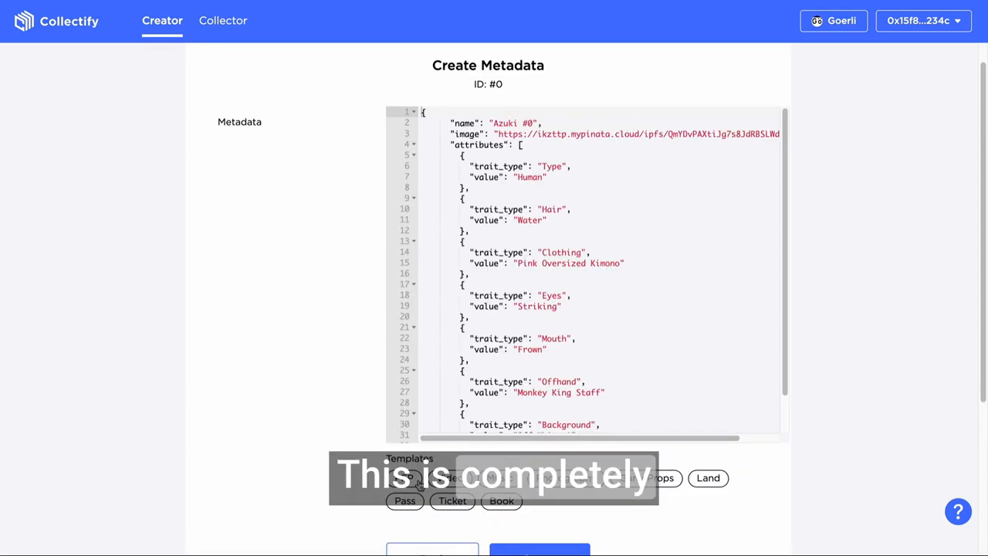
pyautogui.scroll(1, 529, 274)
pyautogui.click(406, 529)
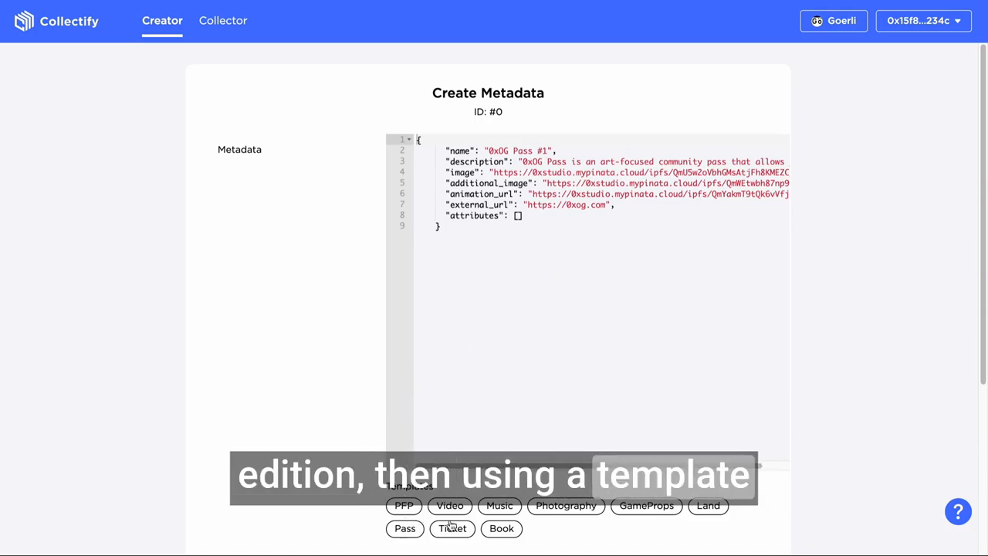
# Try removing the comma at the end of the Pass template's description line to test the code editor's error check.
pyautogui.moveTo(520, 162); pyautogui.dragTo(803, 163)
pyautogui.click(779, 161)
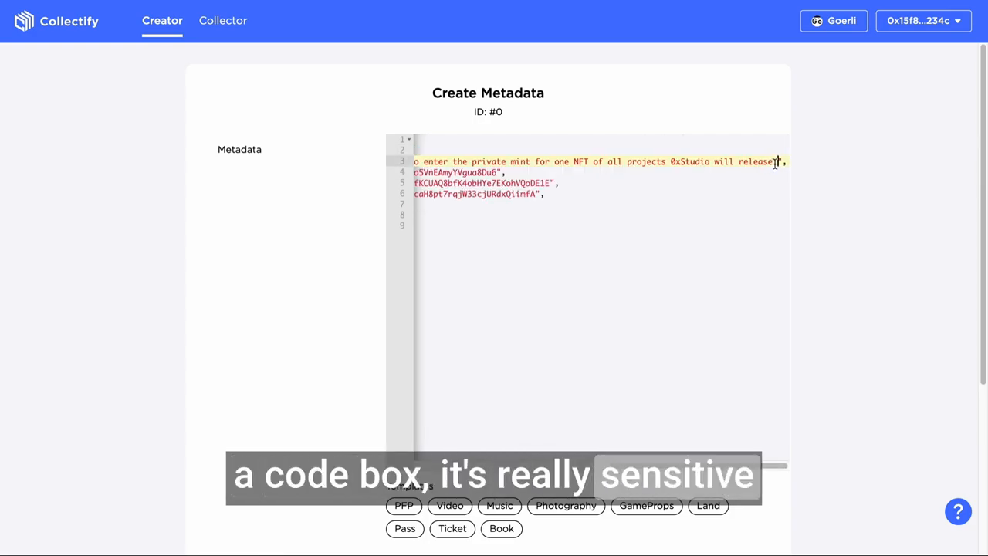
pyautogui.write('"')
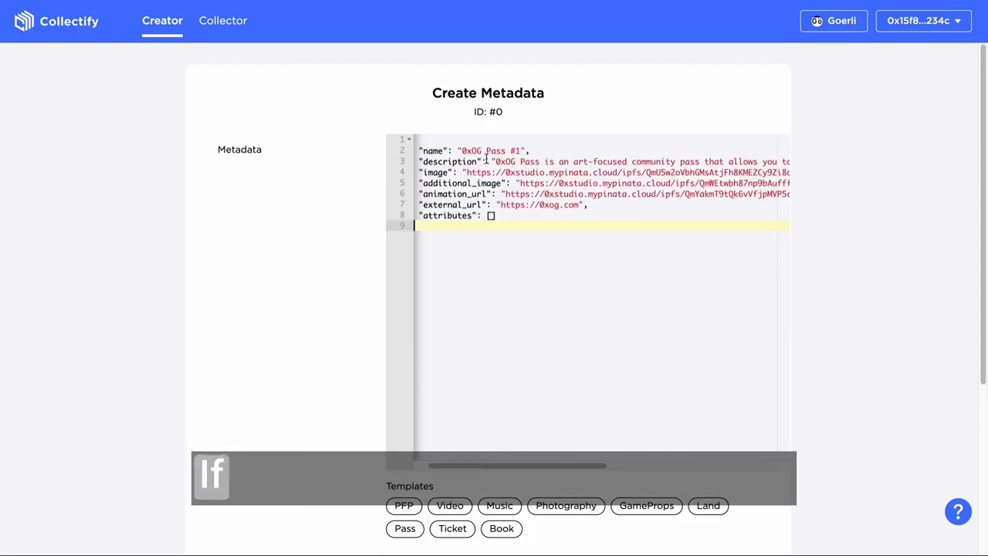
pyautogui.moveTo(506, 151)
pyautogui.mouseDown()
pyautogui.moveTo(542, 249)
pyautogui.moveTo(561, 192)
pyautogui.moveTo(502, 150)
pyautogui.mouseUp()
pyautogui.click(477, 137)
# Select the entire Pass template code in the metadata editor, and clear the selection.
pyautogui.moveTo(472, 230); pyautogui.dragTo(418, 139)
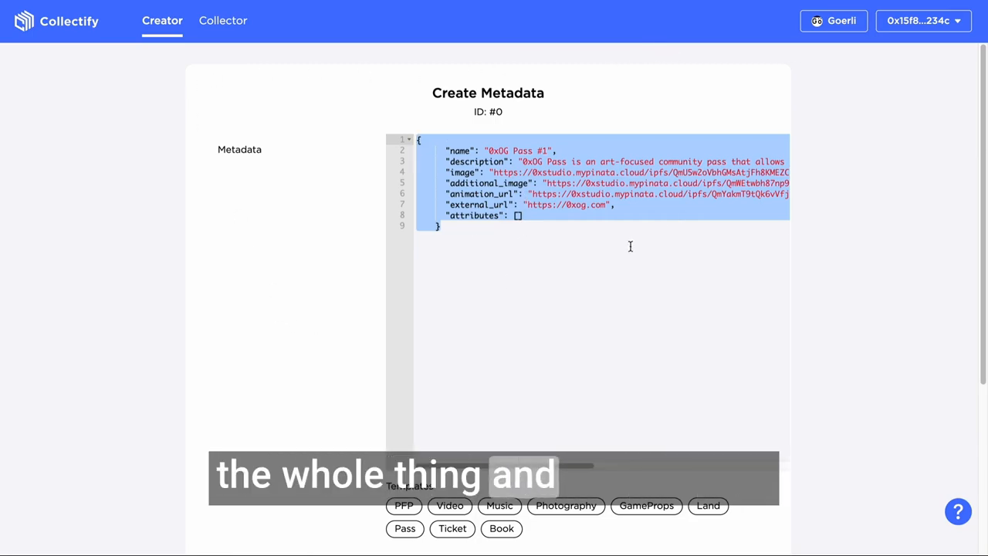
pyautogui.click(585, 244)
pyautogui.hotkey('ctrl', 'a')
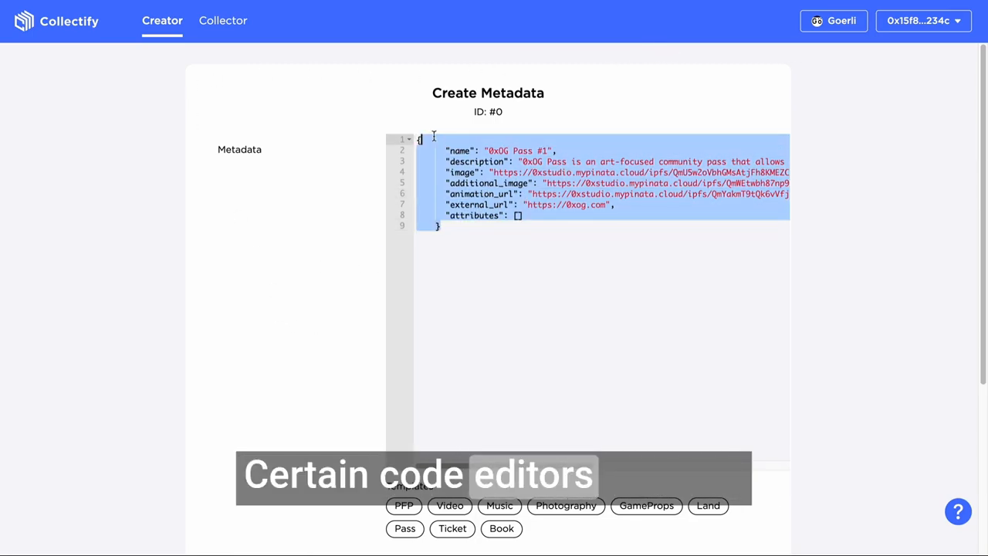
pyautogui.click(589, 265)
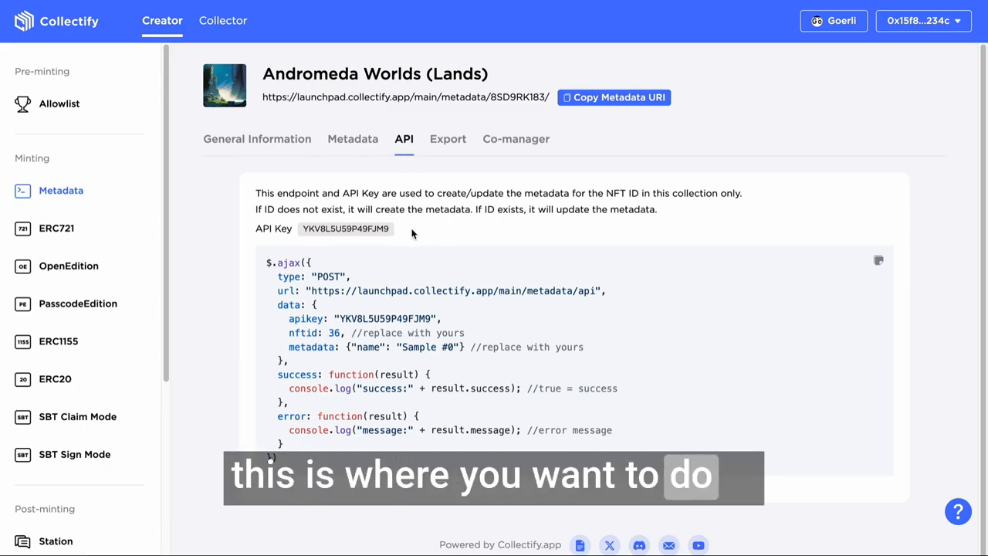
# Copy the collection's API key and paste it into the Metadata API Key field of the Upload Excel to Metadata plugin.
pyautogui.moveTo(390, 228); pyautogui.dragTo(303, 229)
pyautogui.hotkey('ctrl', 'c')
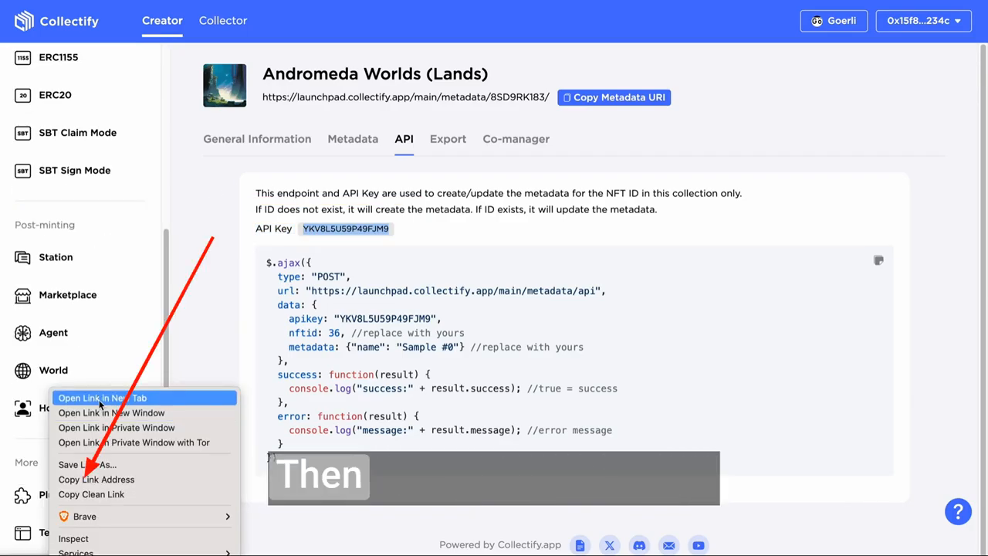
pyautogui.click(99, 401)
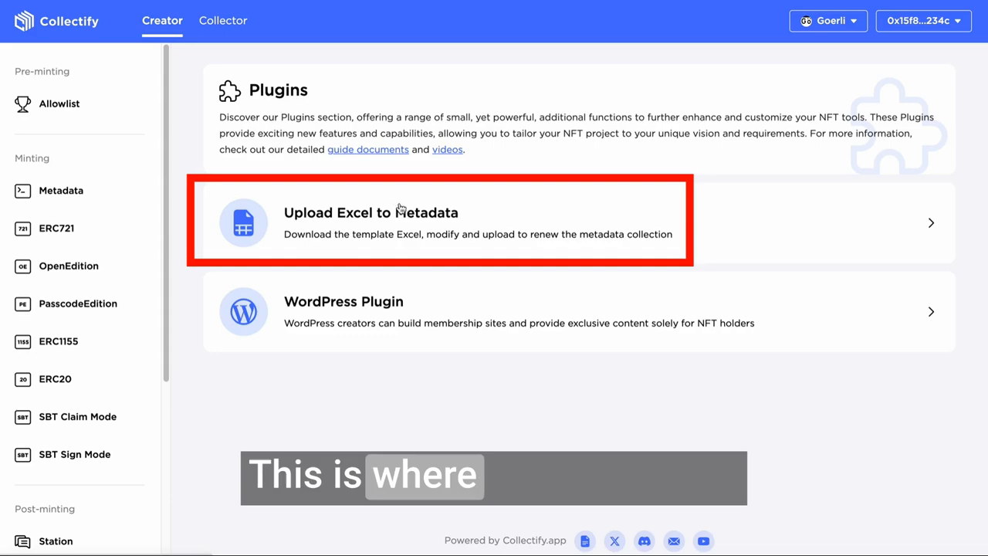
pyautogui.click(308, 249)
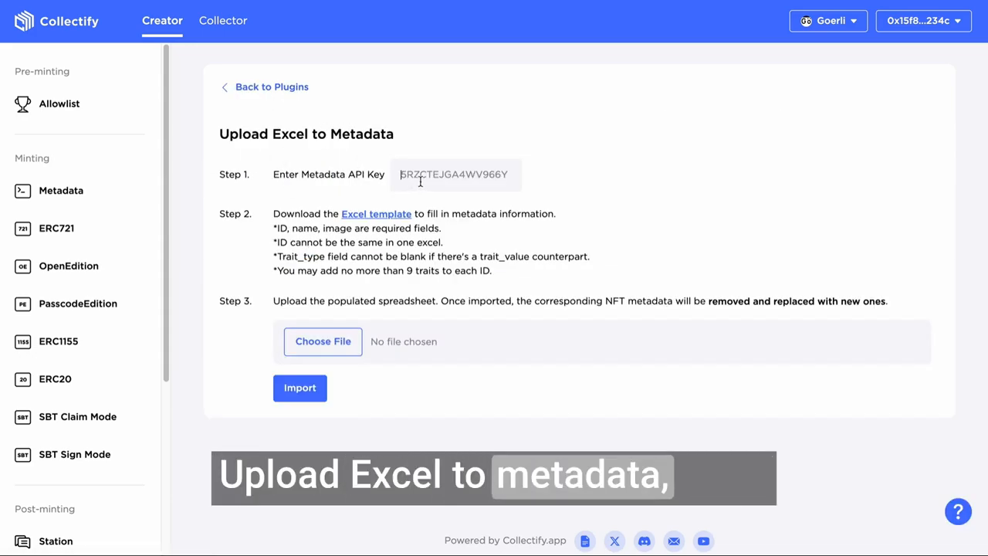
pyautogui.hotkey('ctrl', 'v')
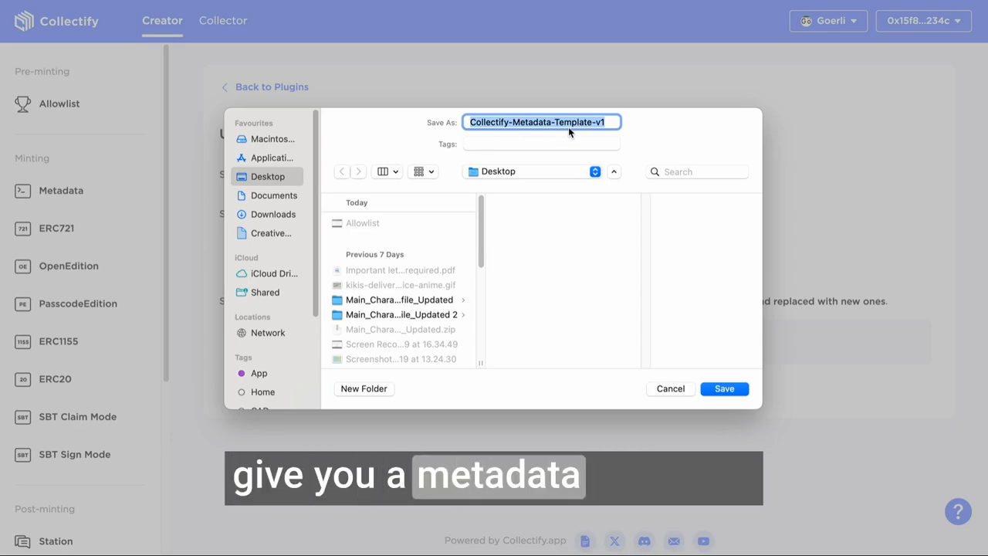
# Save the Excel template as Collectify-Metadata-Template-v1 on the Desktop and open it as a spreadsheet.
pyautogui.click(730, 389)
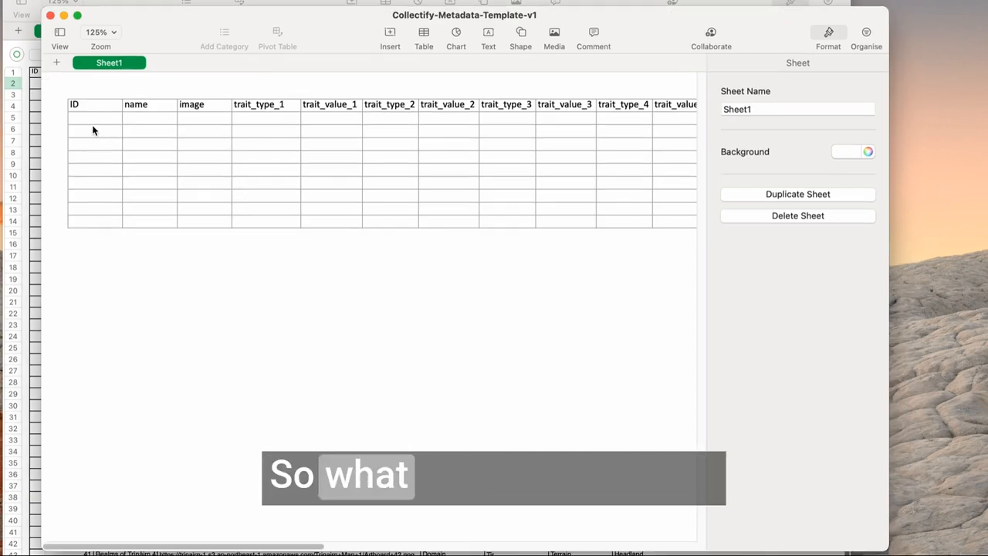
pyautogui.click(93, 131)
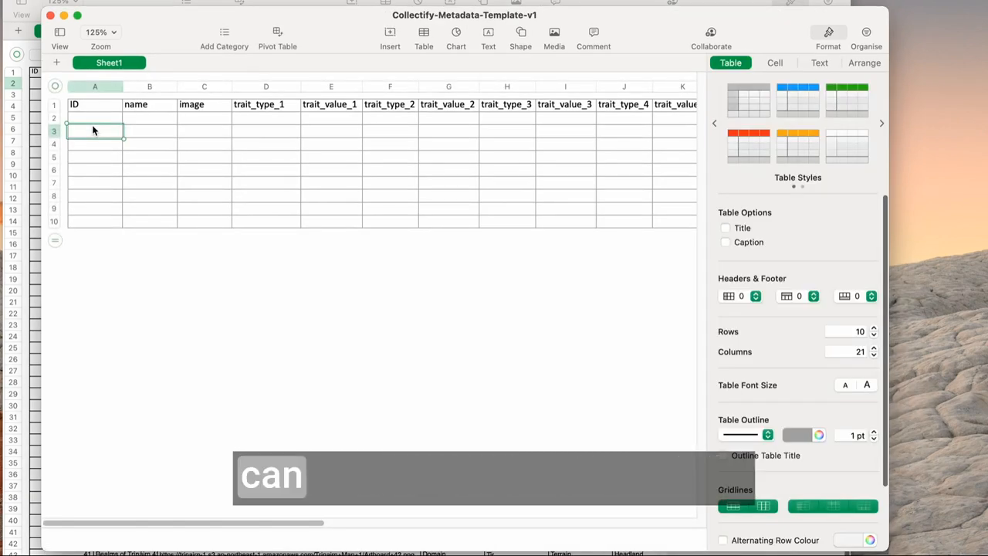
pyautogui.click(163, 117)
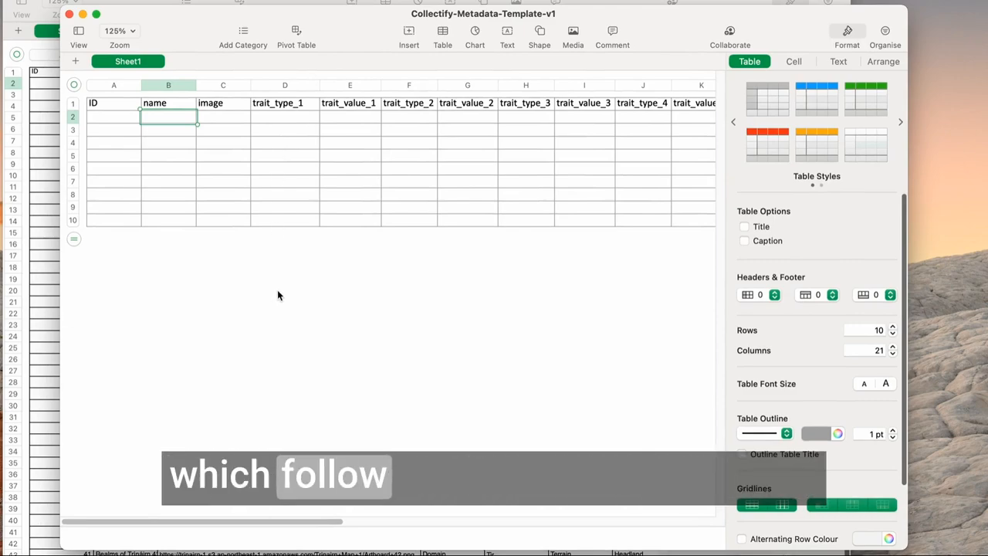
# Fill the ID column of the metadata template with 0, 1, 2 and 3 from row 2 down.
pyautogui.click(123, 117)
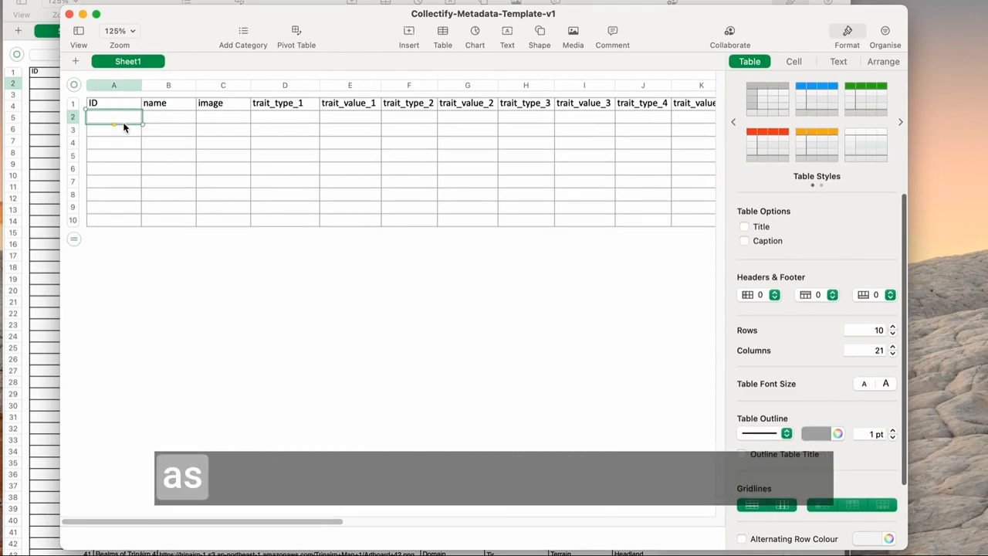
pyautogui.write('2')
pyautogui.press('Return')
pyautogui.write('3')
pyautogui.press('Return')
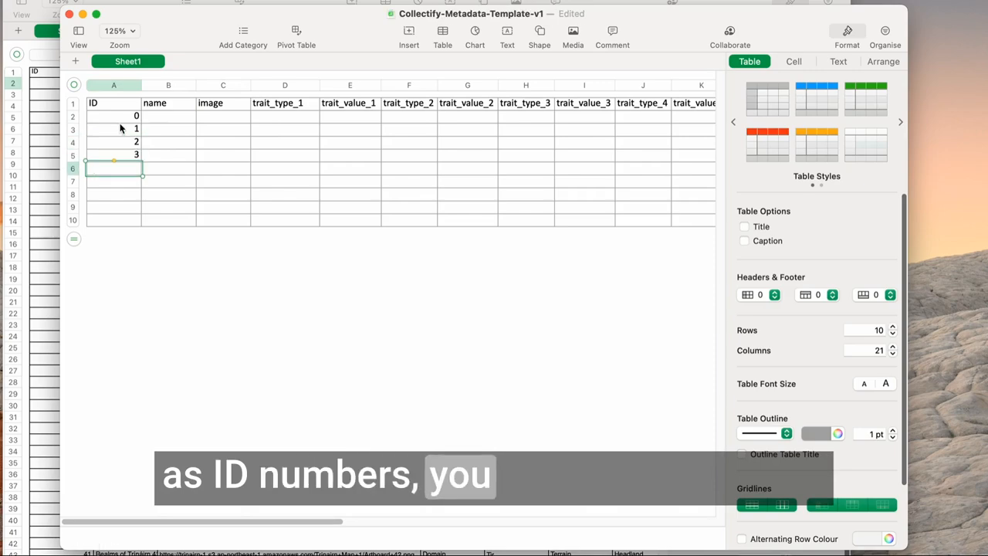
pyautogui.moveTo(119, 133); pyautogui.dragTo(137, 162)
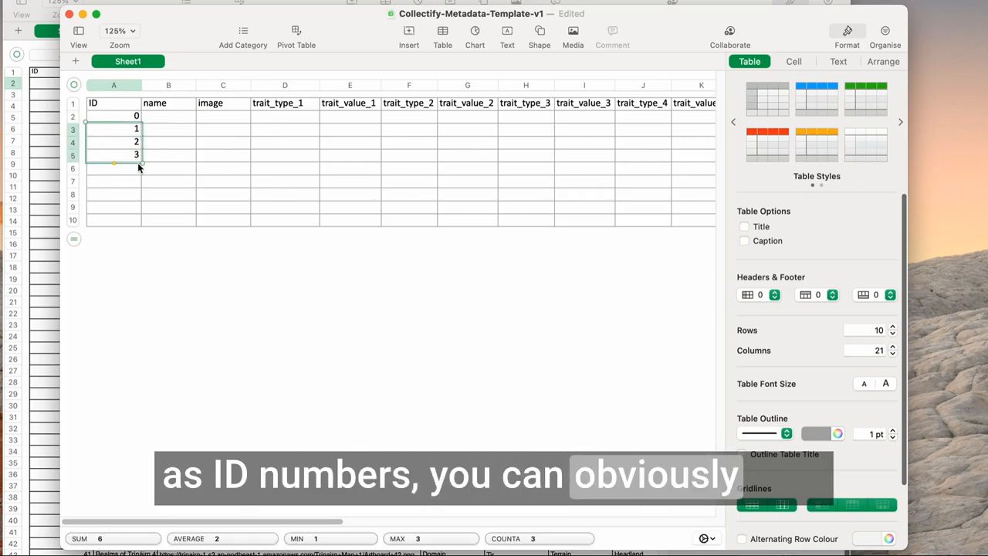
pyautogui.click(132, 220)
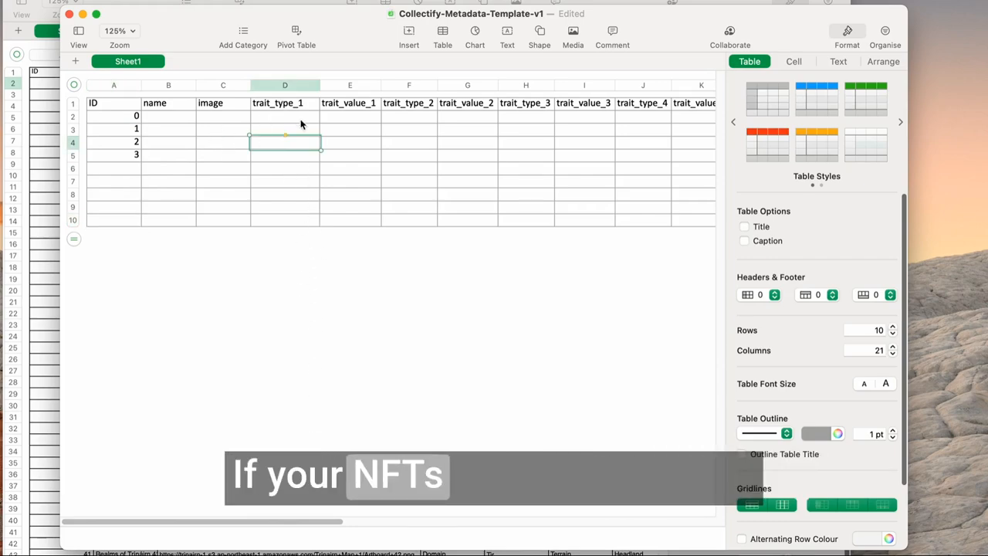
# For ID 0, enter Planet as trait_type_1 and Dwarf as trait_value_1.
pyautogui.click(297, 129)
pyautogui.click(364, 145)
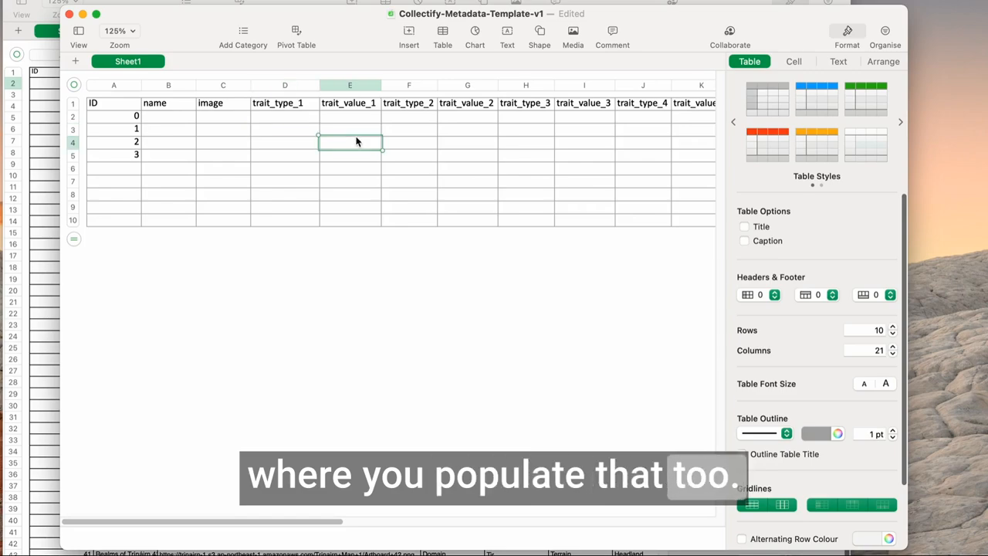
pyautogui.click(278, 115)
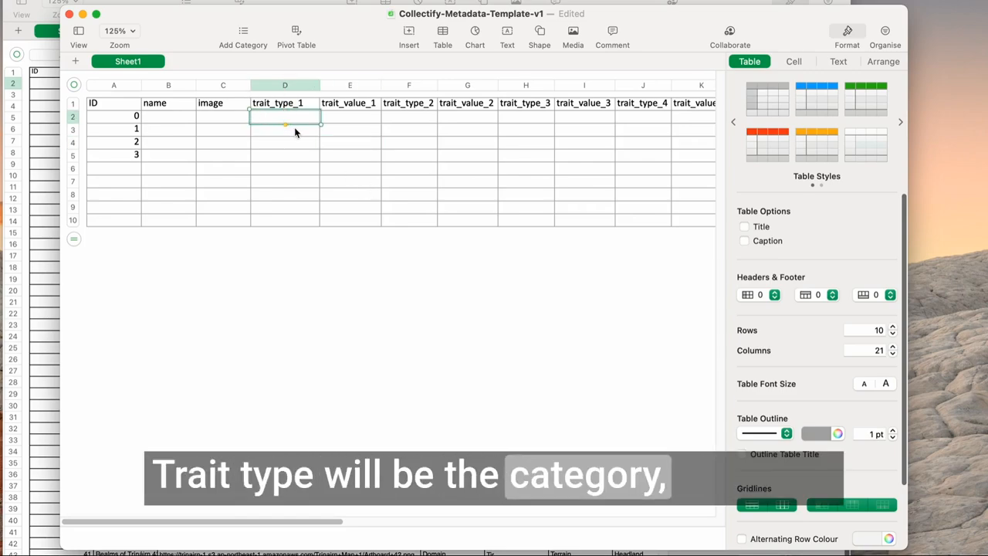
pyautogui.write('Planet')
pyautogui.press('Tab')
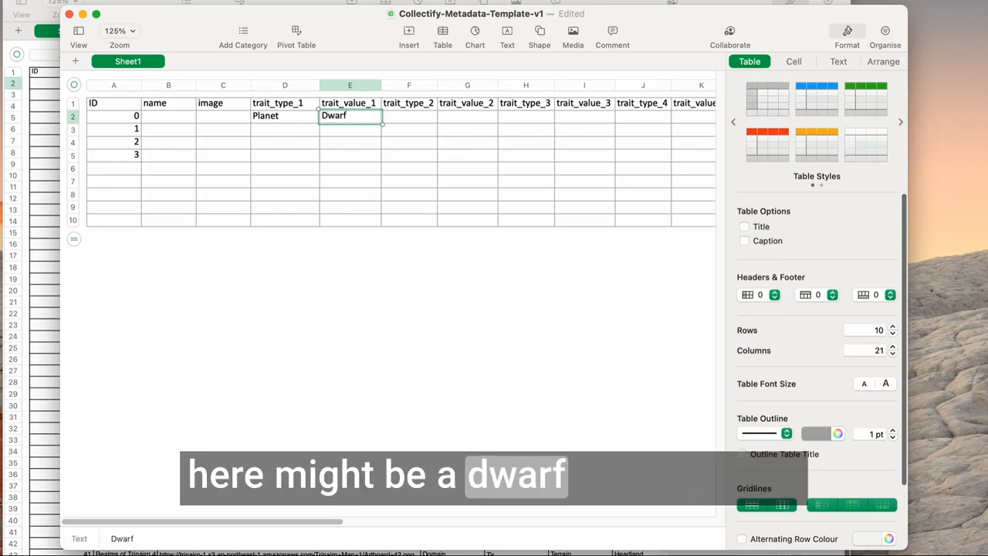
pyautogui.press('Tab')
# For ID 0, enter Resource as trait_type_2 and Rare Metals as trait_value_2.
pyautogui.write('Re')
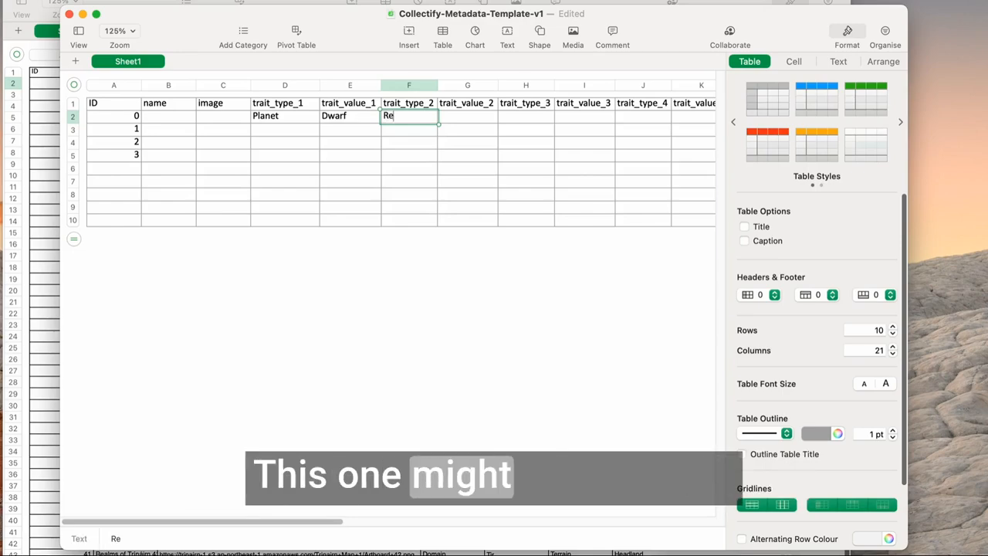
pyautogui.write('source')
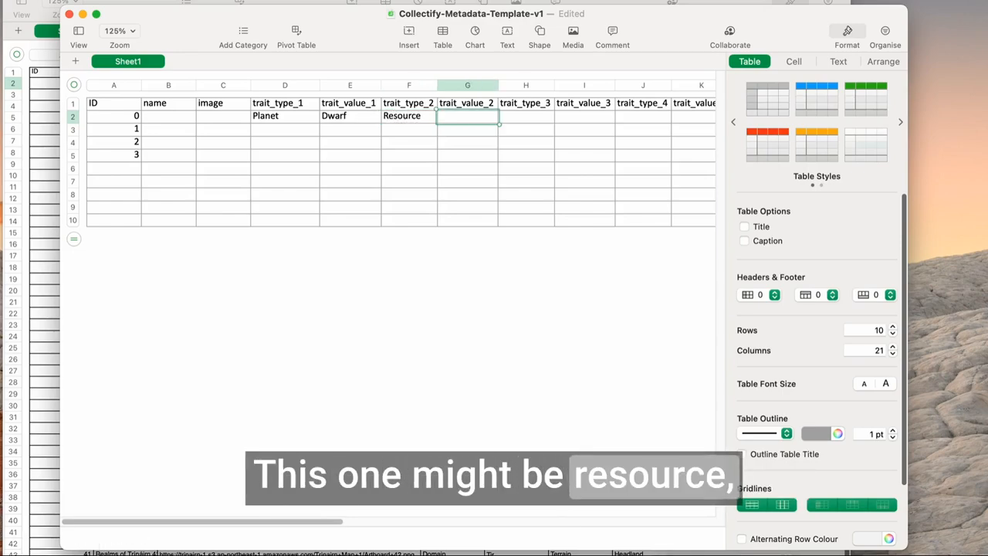
pyautogui.write('Rare Metals')
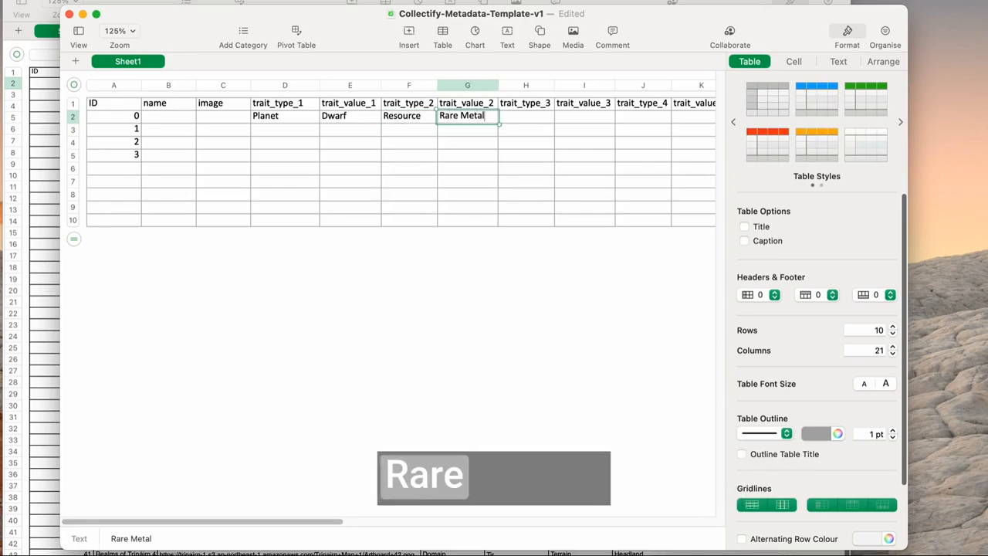
pyautogui.press('Return')
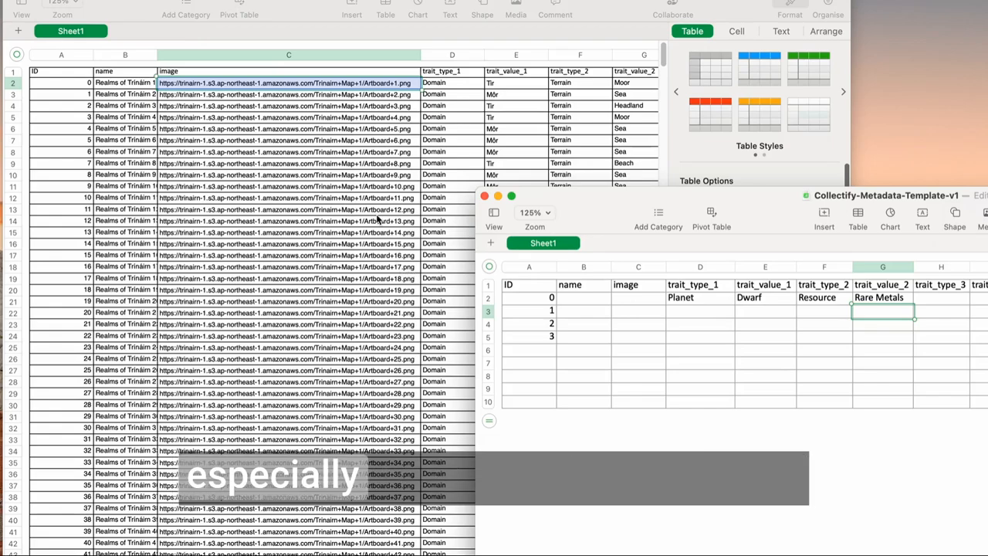
# In the Realms of Trináirn spreadsheet, examine the formula that builds the image URL in cell C2.
pyautogui.click(324, 247)
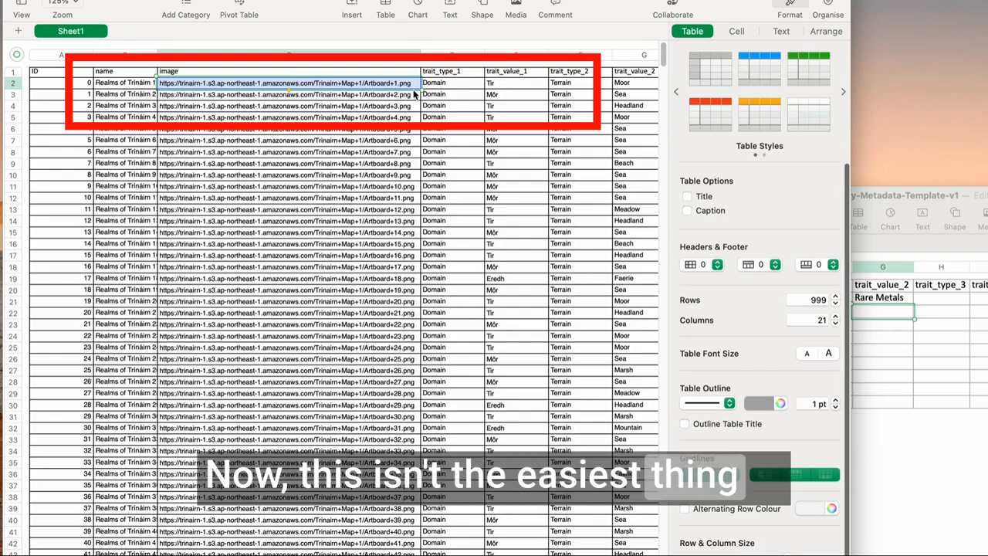
pyautogui.doubleClick(374, 85)
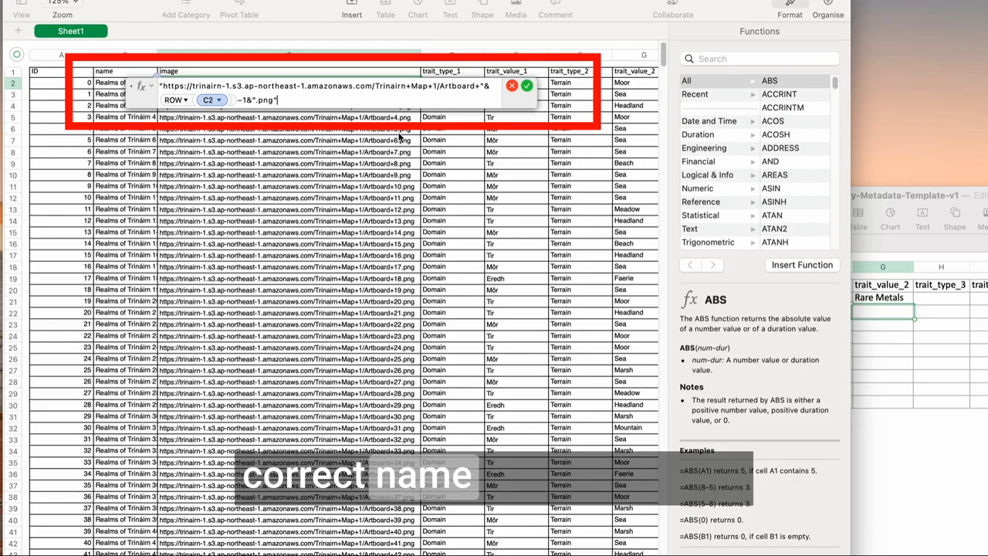
pyautogui.write('&')
pyautogui.click(325, 129)
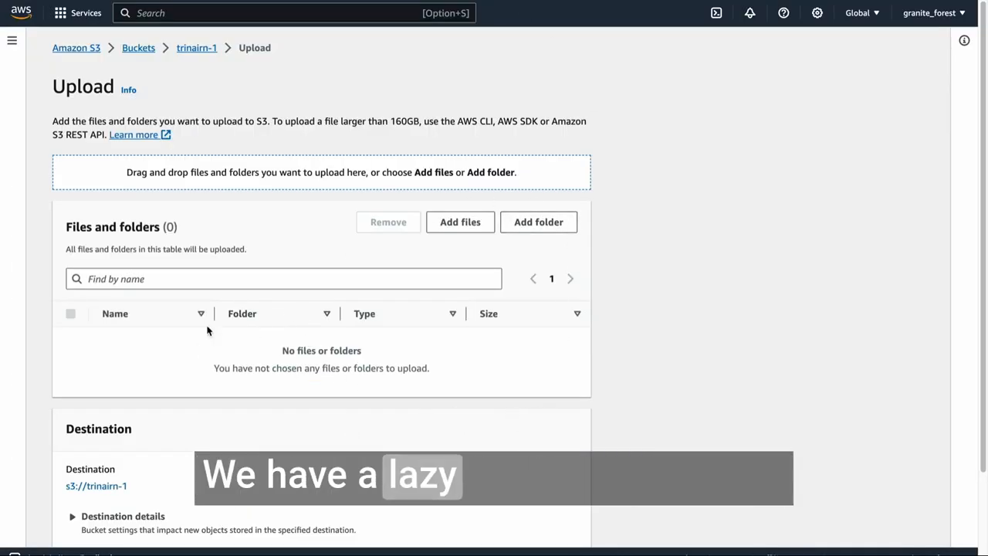
# In Amazon S3, look over the trinairn-1 bucket's upload page and the artboard images in the Trinairn Map 1 folder.
pyautogui.scroll(-2, 381, 371)
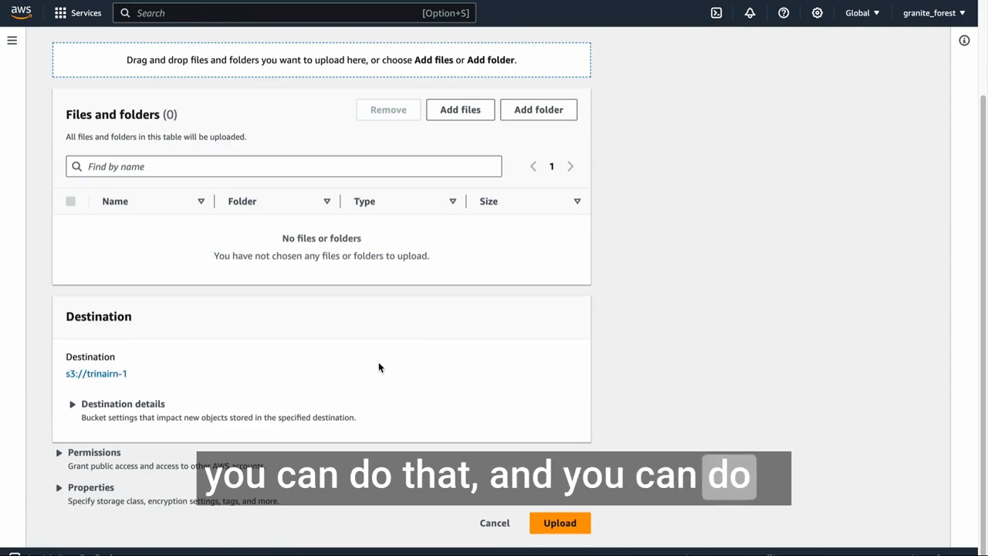
pyautogui.scroll(2, 379, 366)
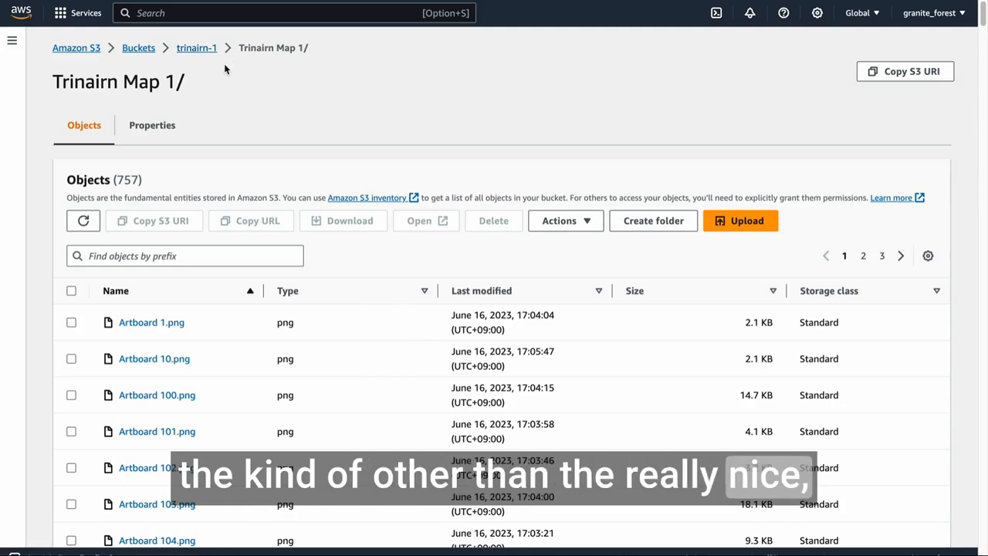
pyautogui.scroll(-3, 379, 209)
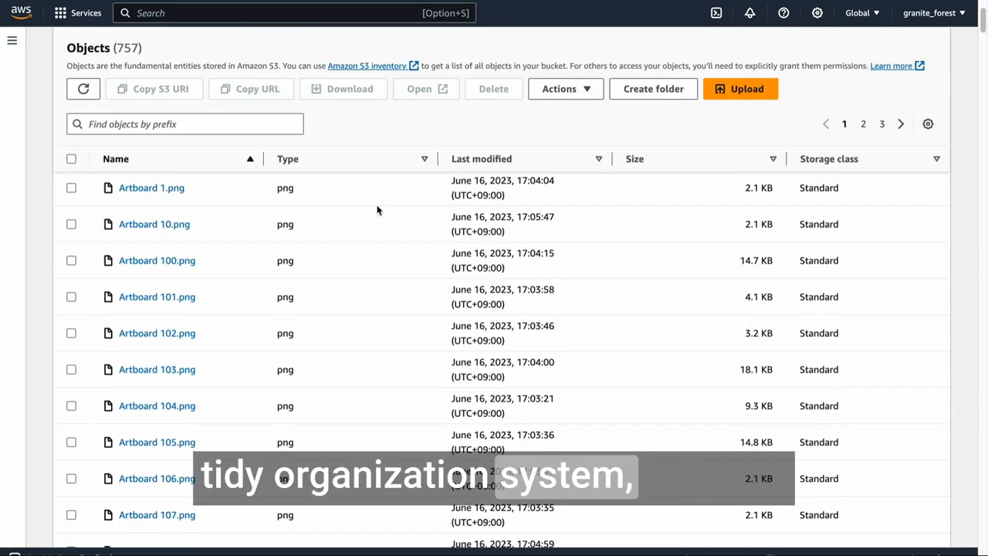
pyautogui.scroll(2, 379, 236)
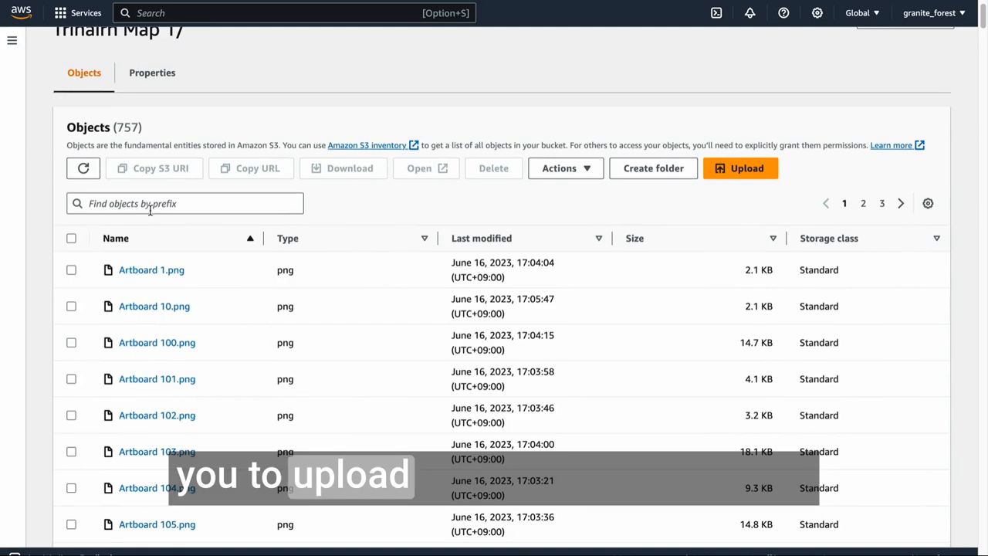
# Open the properties of Artboard 1.png and examine how its file name appears in the S3 URI and object URL.
pyautogui.click(152, 269)
pyautogui.moveTo(655, 238); pyautogui.dragTo(741, 246)
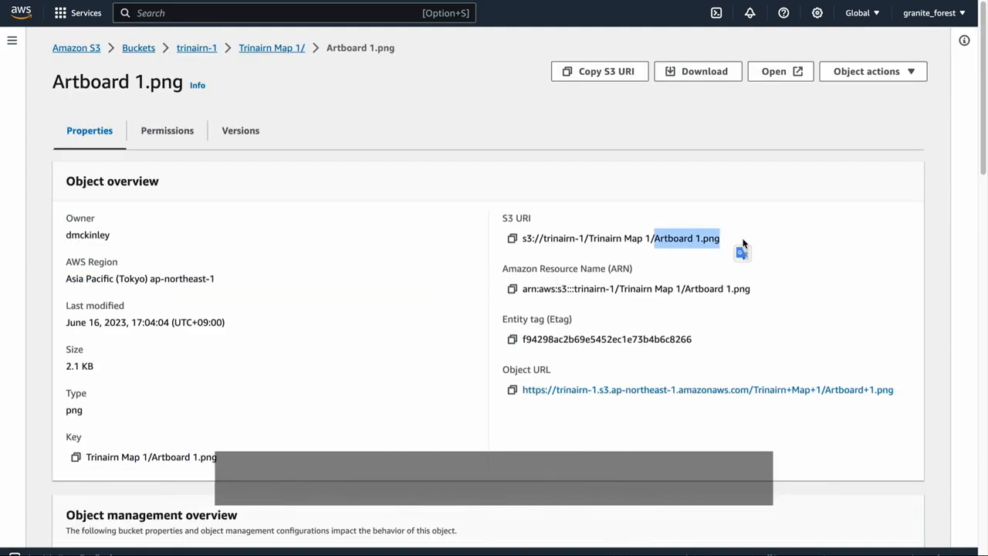
pyautogui.moveTo(894, 390); pyautogui.dragTo(824, 395)
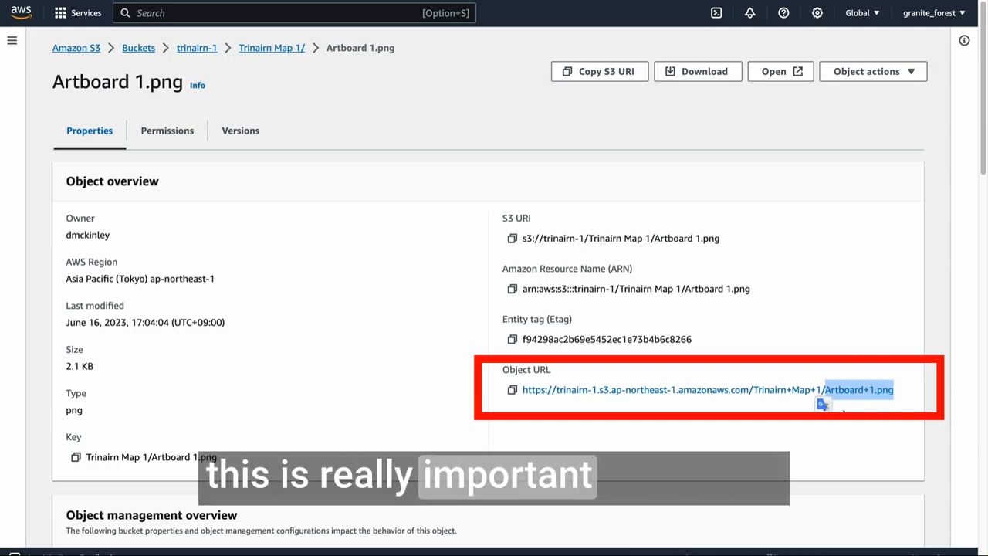
pyautogui.click(795, 402)
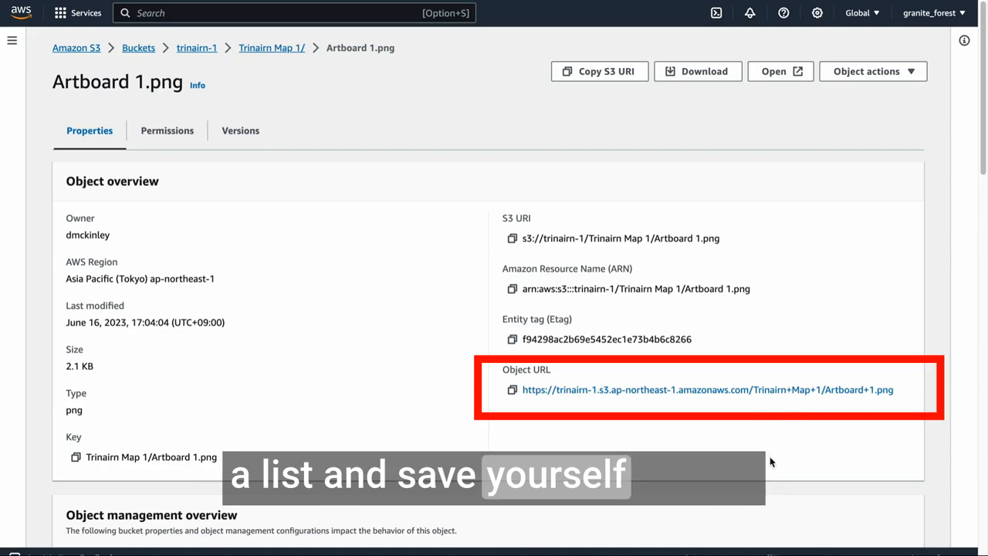
pyautogui.moveTo(906, 389); pyautogui.dragTo(824, 395)
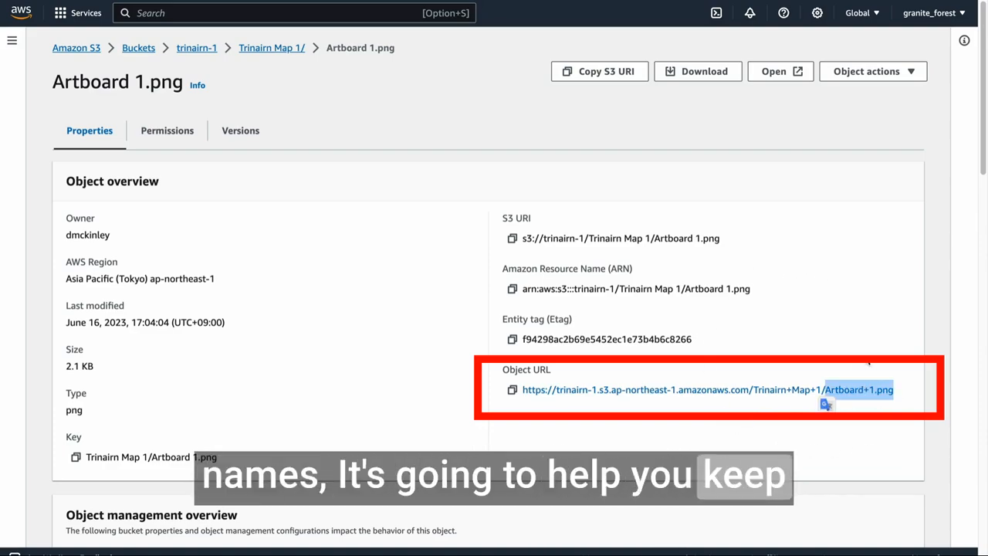
pyautogui.click(524, 272)
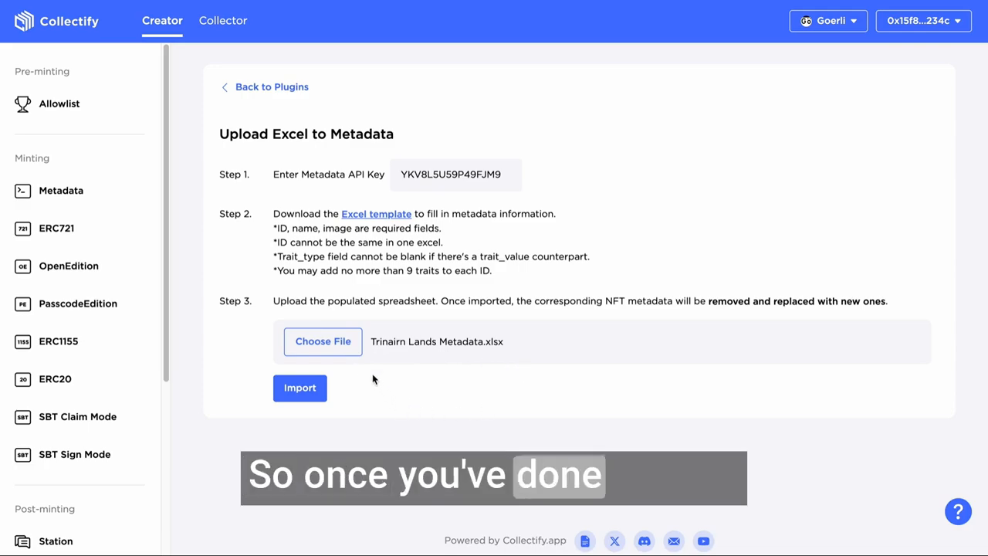
# In Collectify, import Trinairn Lands Metadata.xlsx and check the total IDs of Andromeda Worlds (Lands) in the metadata collection list.
pyautogui.click(318, 386)
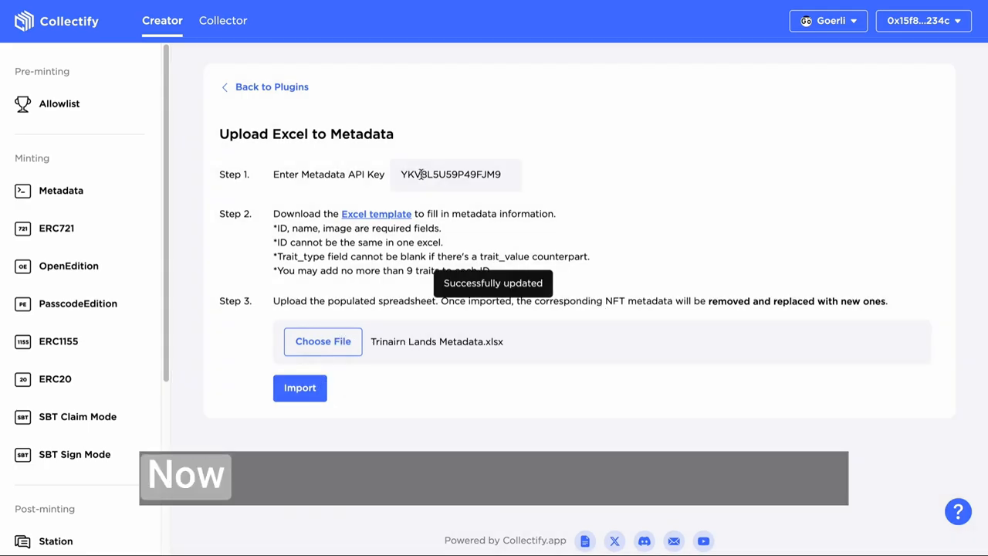
pyautogui.click(91, 192)
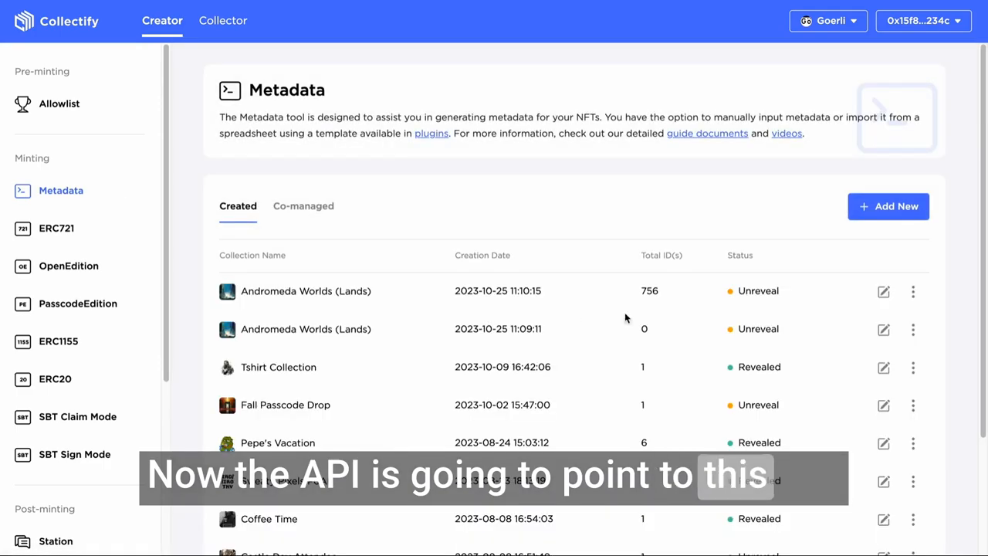
pyautogui.moveTo(662, 291); pyautogui.dragTo(637, 291)
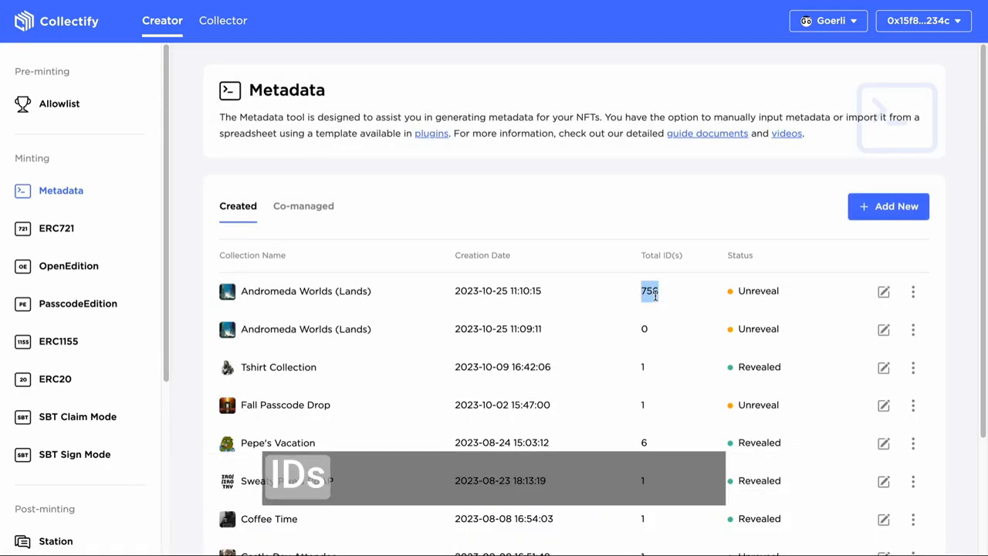
# Open the newest Andromeda Worlds (Lands) collection, look through its metadata IDs and inspect the metadata of ID #0.
pyautogui.click(883, 292)
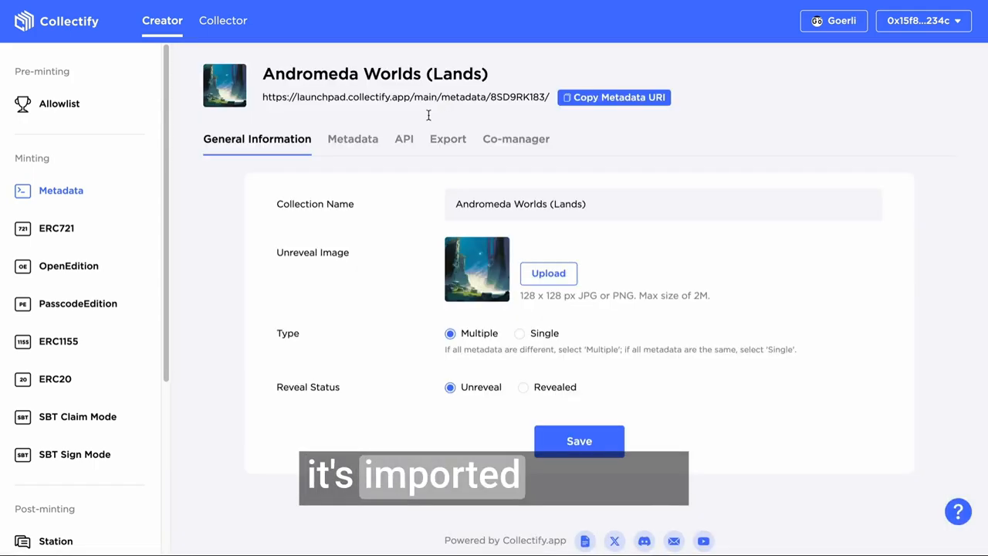
pyautogui.click(353, 138)
pyautogui.scroll(-3, 379, 289)
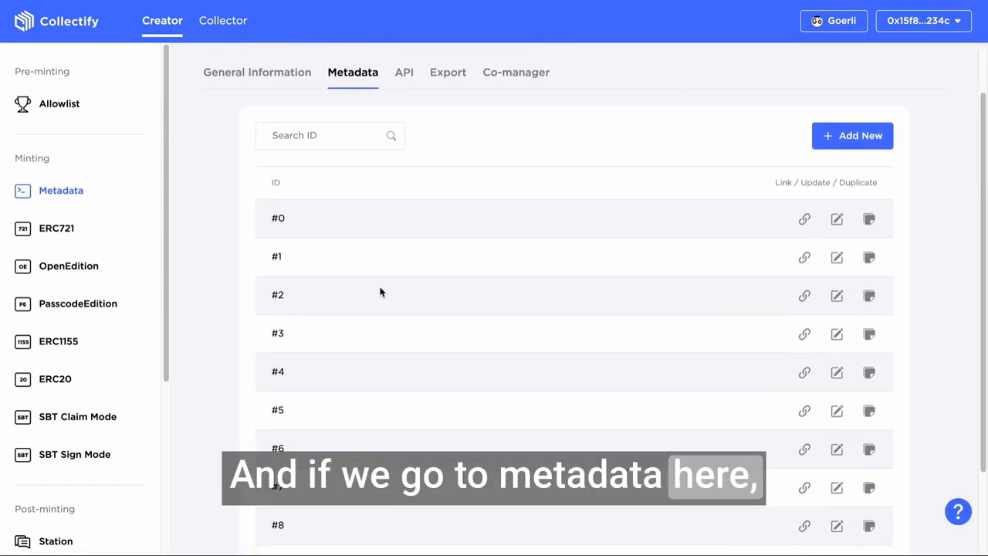
pyautogui.scroll(3, 381, 299)
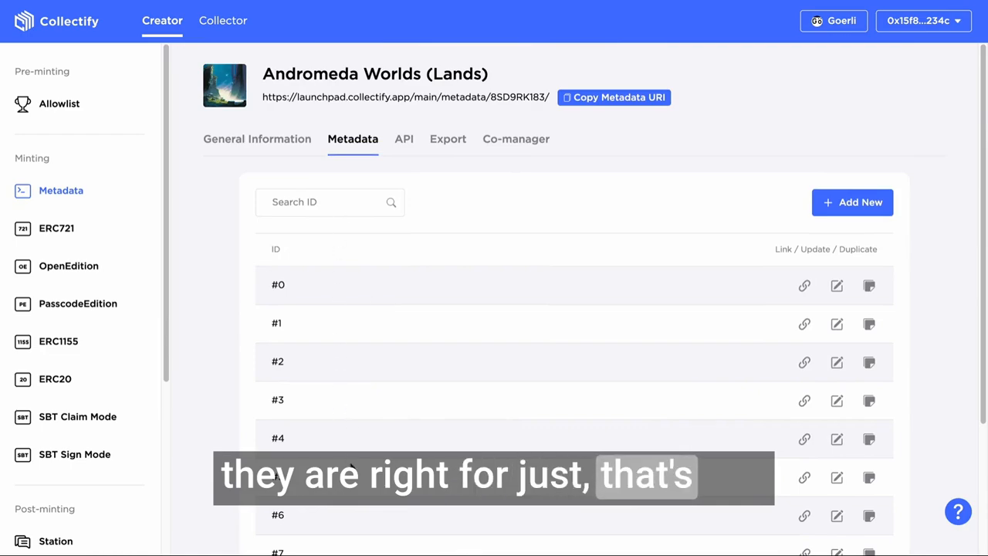
pyautogui.click(837, 285)
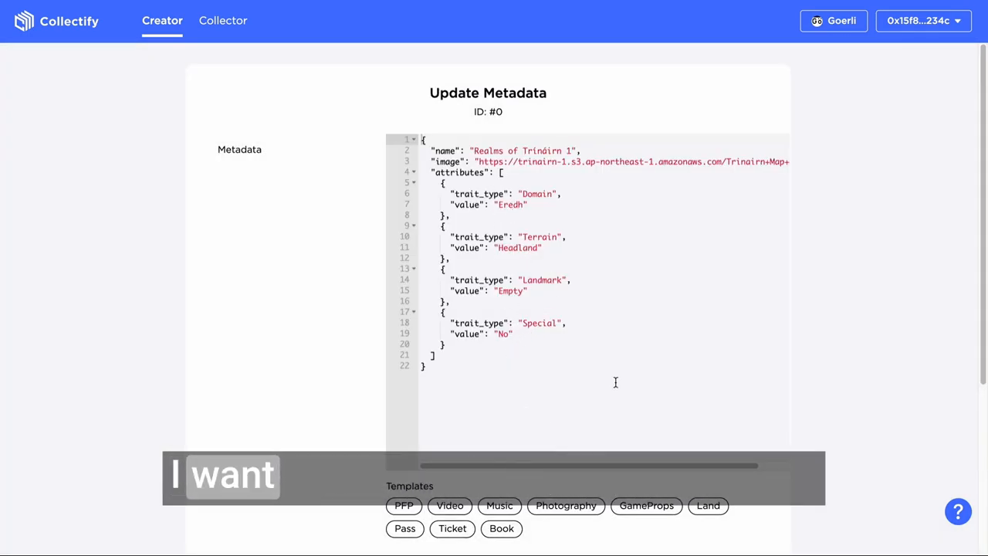
pyautogui.hotkey('alt', 'Left')
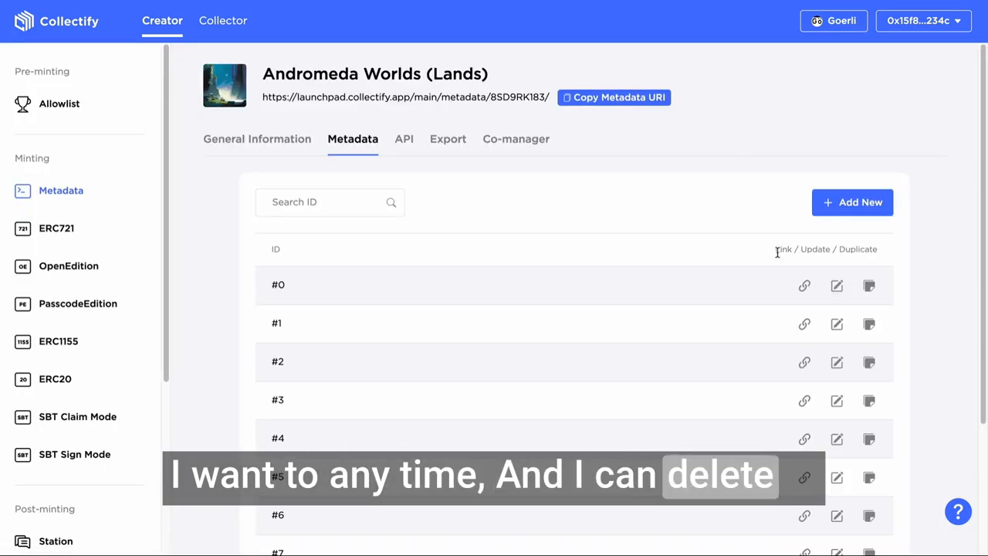
# Review the collection's export and co-manager options and copy its metadata URI.
pyautogui.click(447, 139)
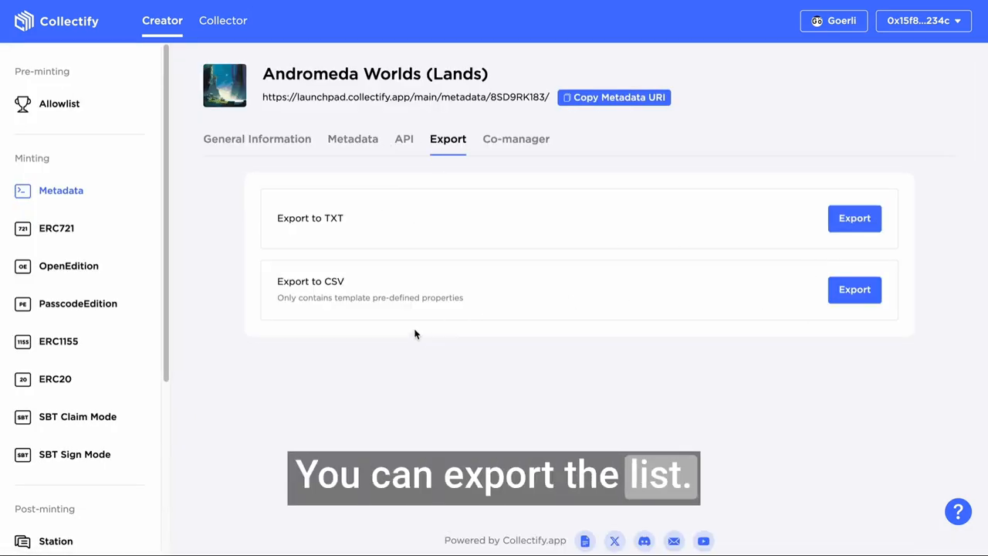
pyautogui.click(494, 141)
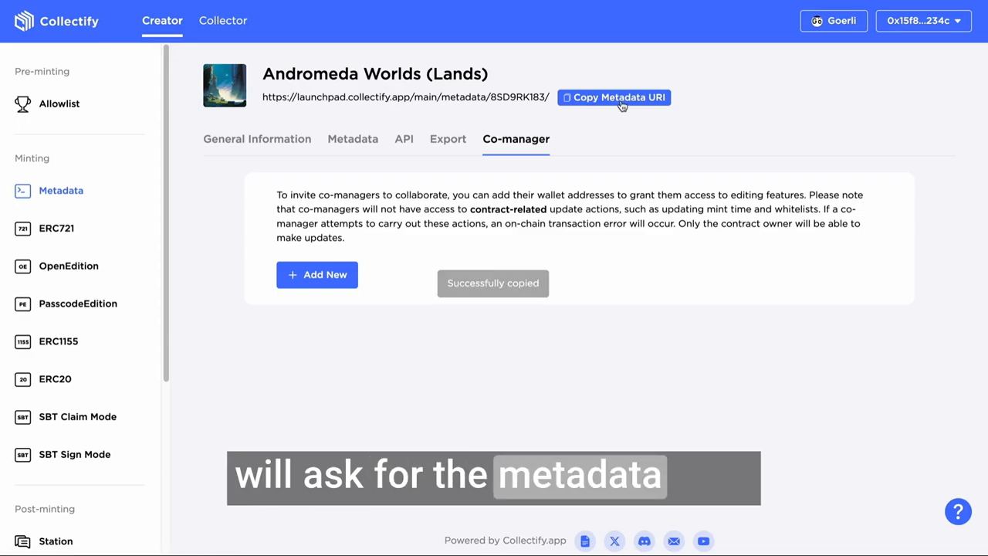
# Return to the metadata overview and look through the list of created collections.
pyautogui.click(67, 189)
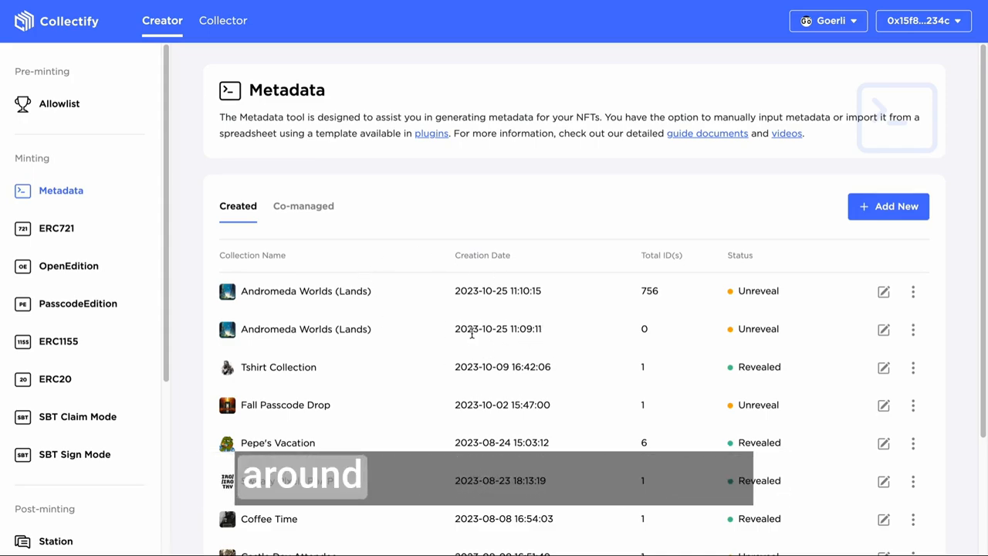
pyautogui.scroll(-3, 379, 263)
pyautogui.scroll(3, 545, 204)
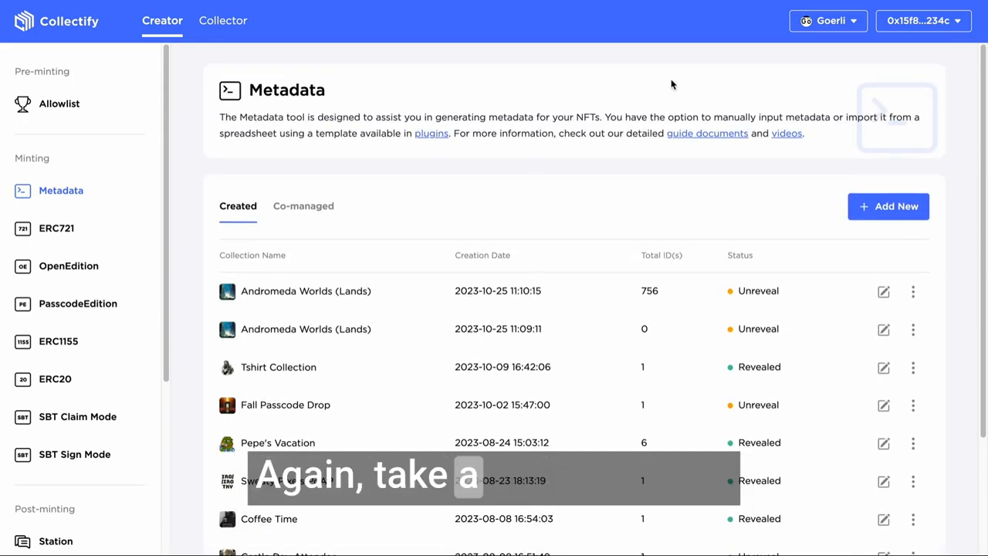